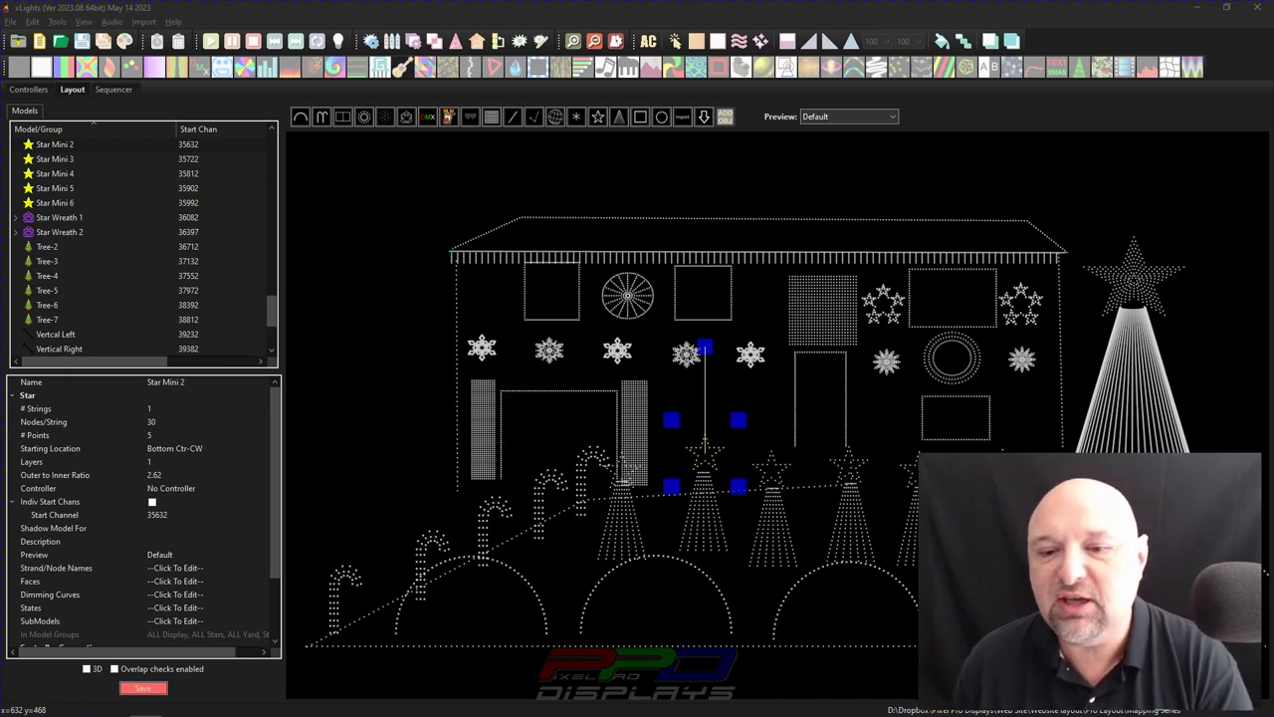
Step: Check Tree-3's flat 180° settings, then bring up the ChromaTree Slender 4' page in Firefox
click(712, 536)
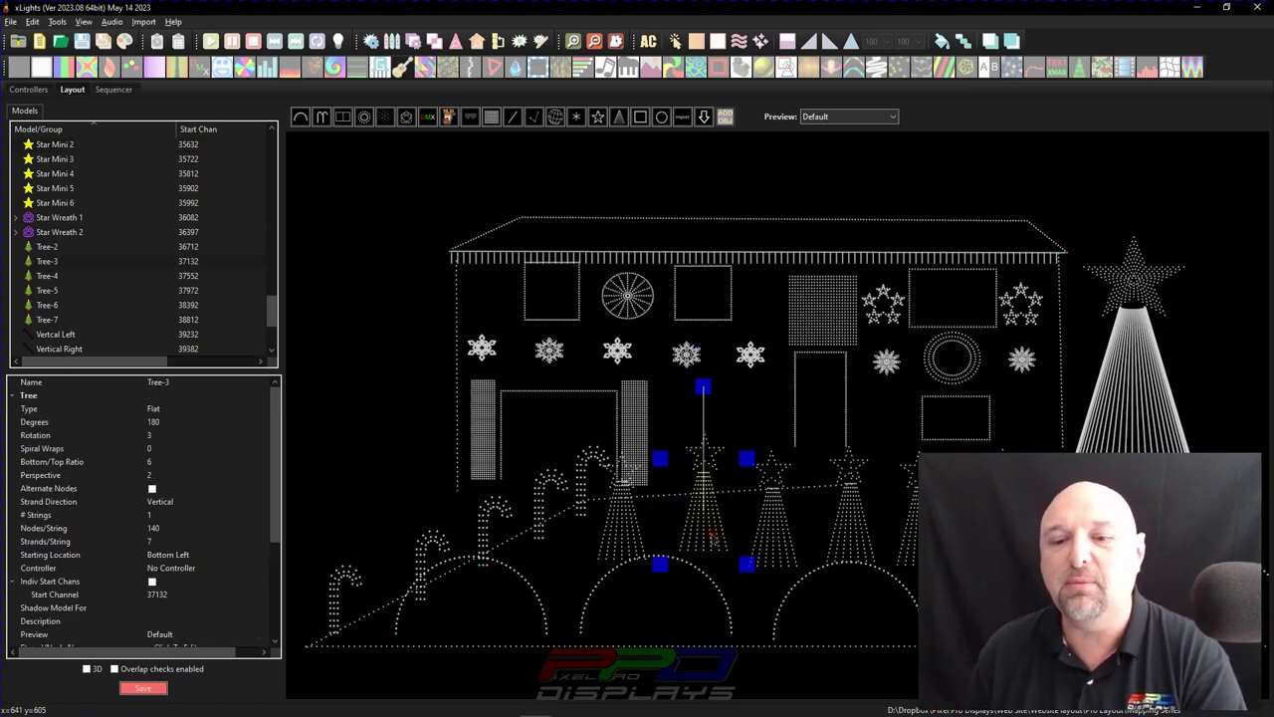
key(alt+Tab)
drag(421, 37, 376, 35)
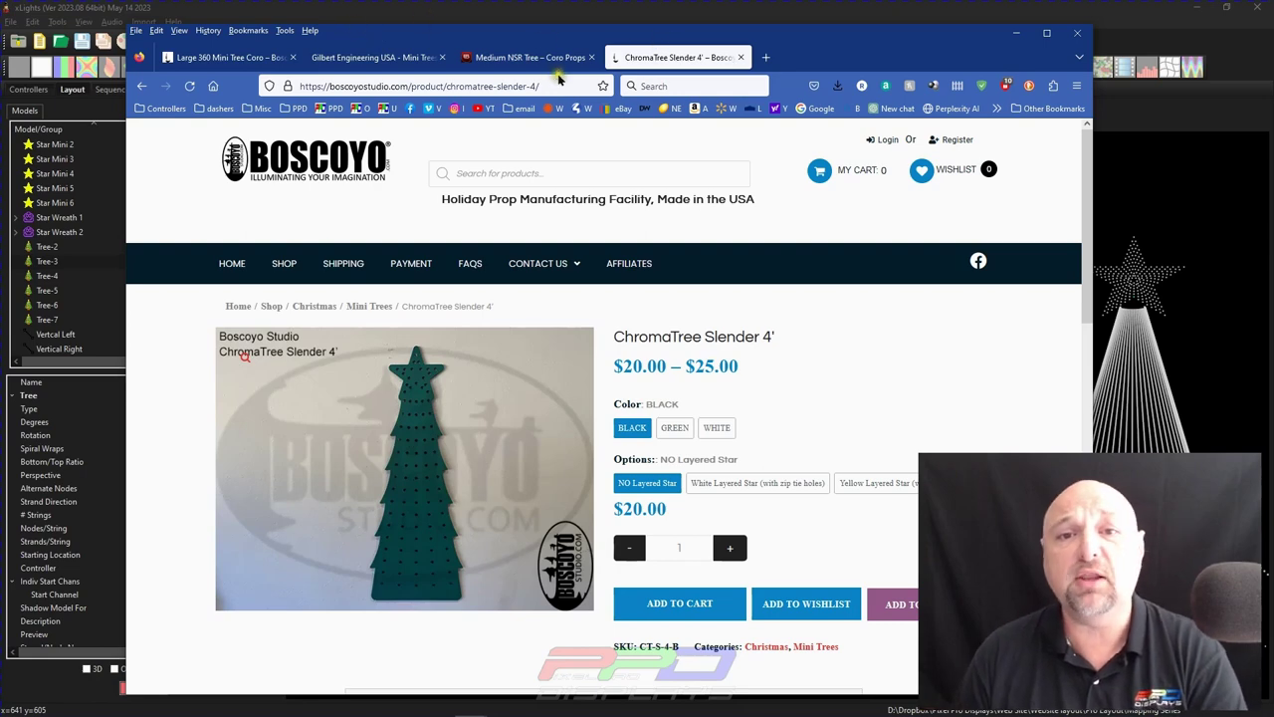
Step: Compare the Medium NSR Tree, Gilbert Engineering and Large 360 Mini Tree Coro pages, then return to xLights
click(510, 57)
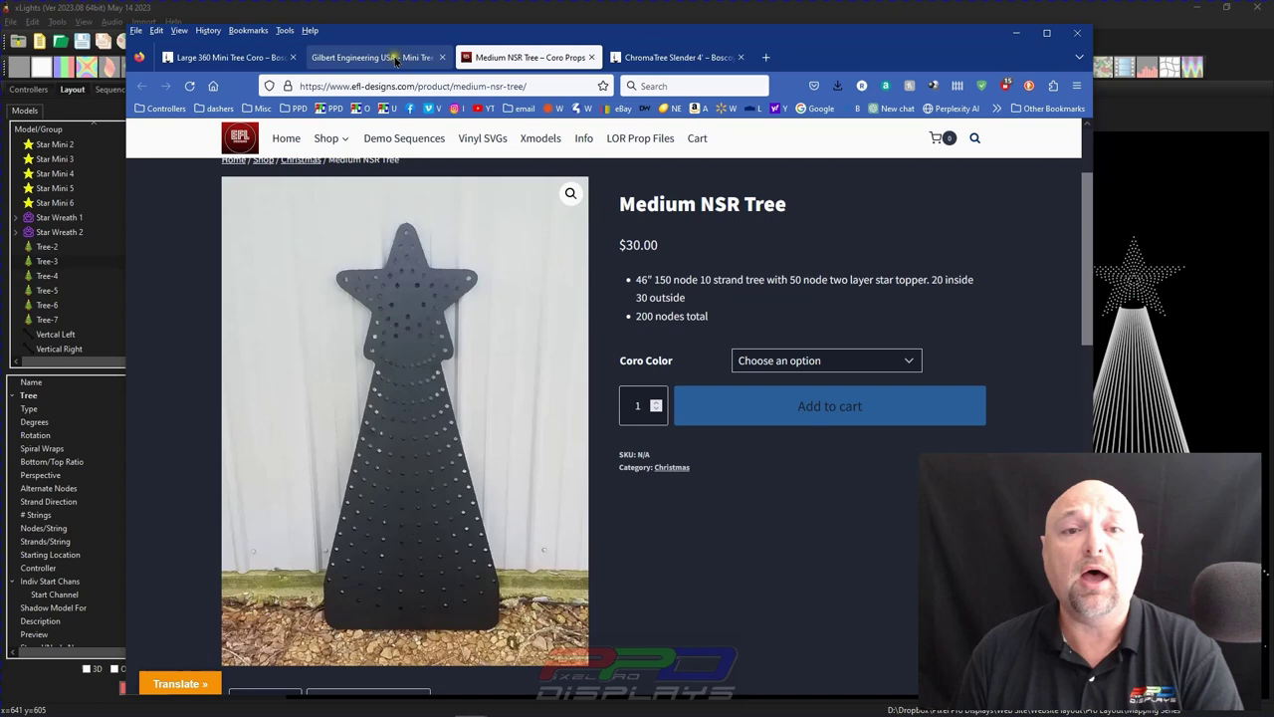
click(393, 57)
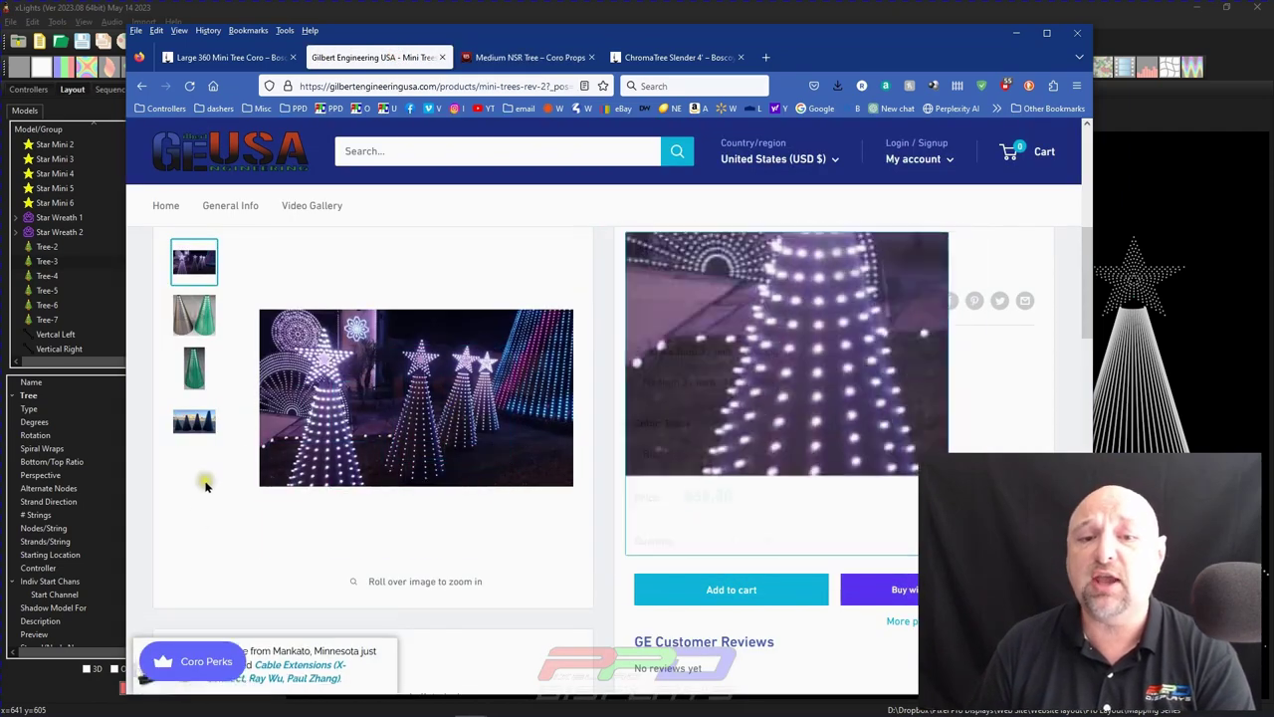
click(181, 56)
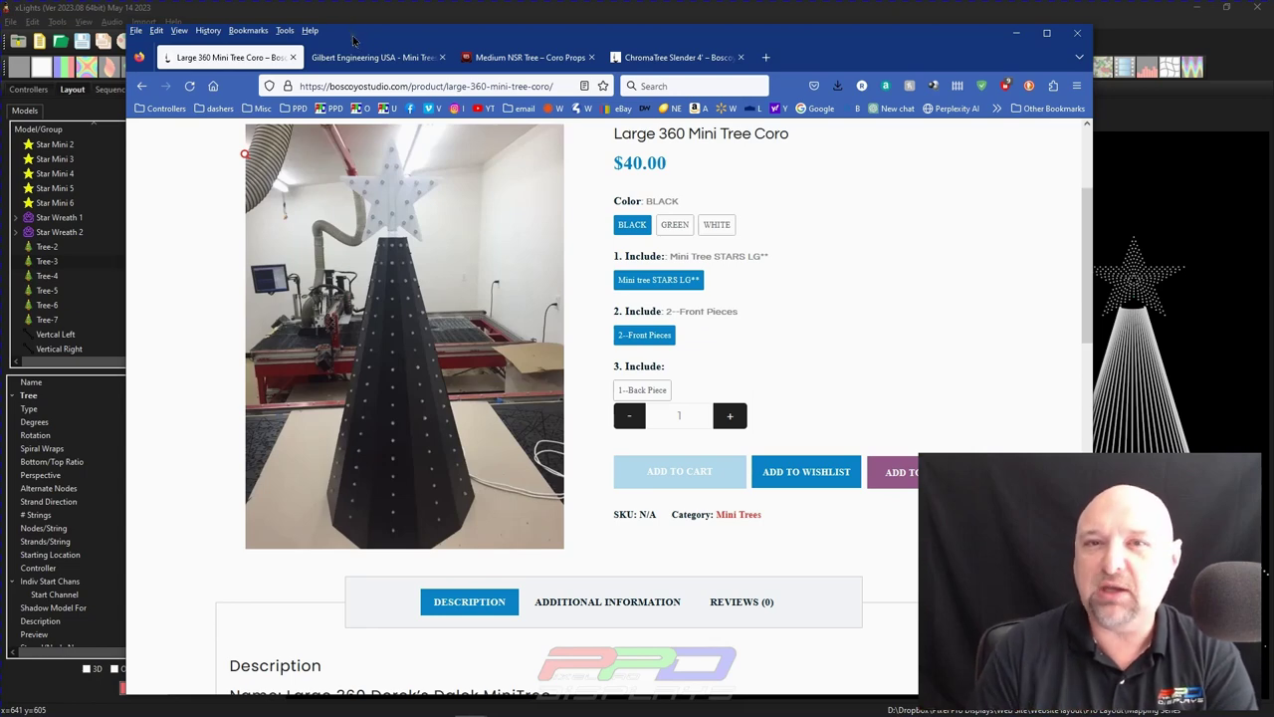
key(alt+Tab)
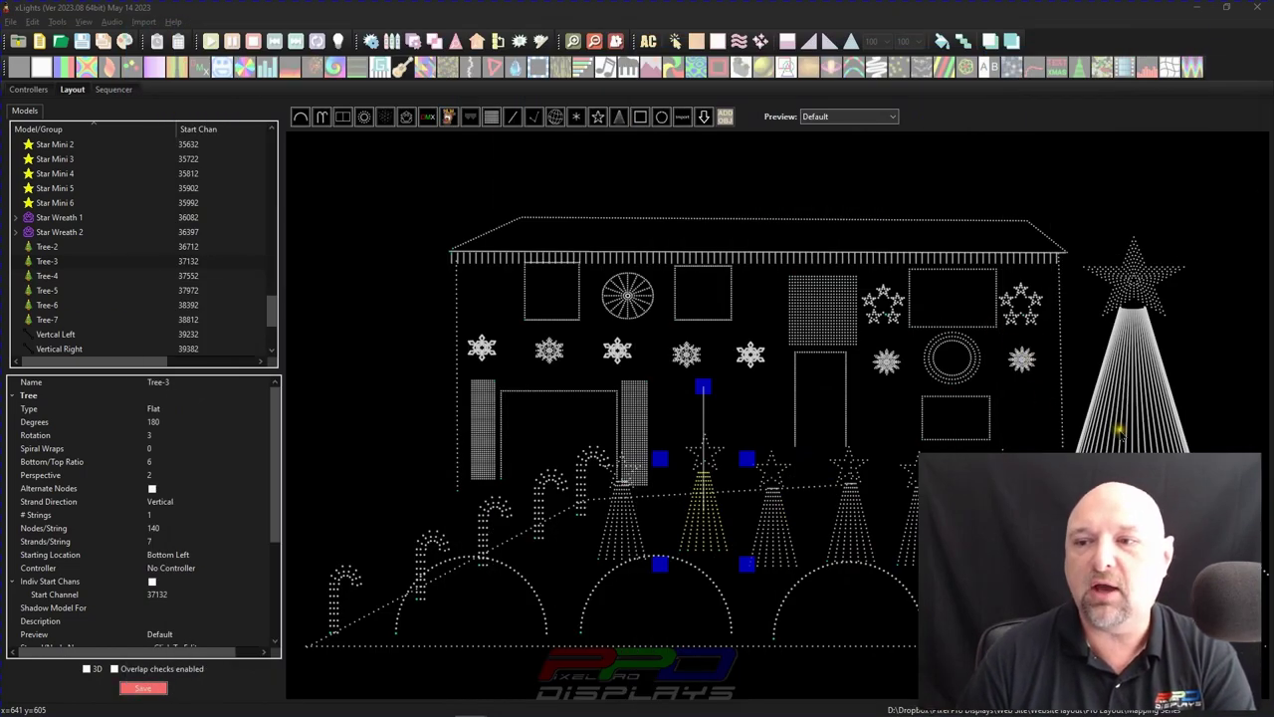
Step: Draw a new tree model at the top-left of the layout, above the house
click(1120, 428)
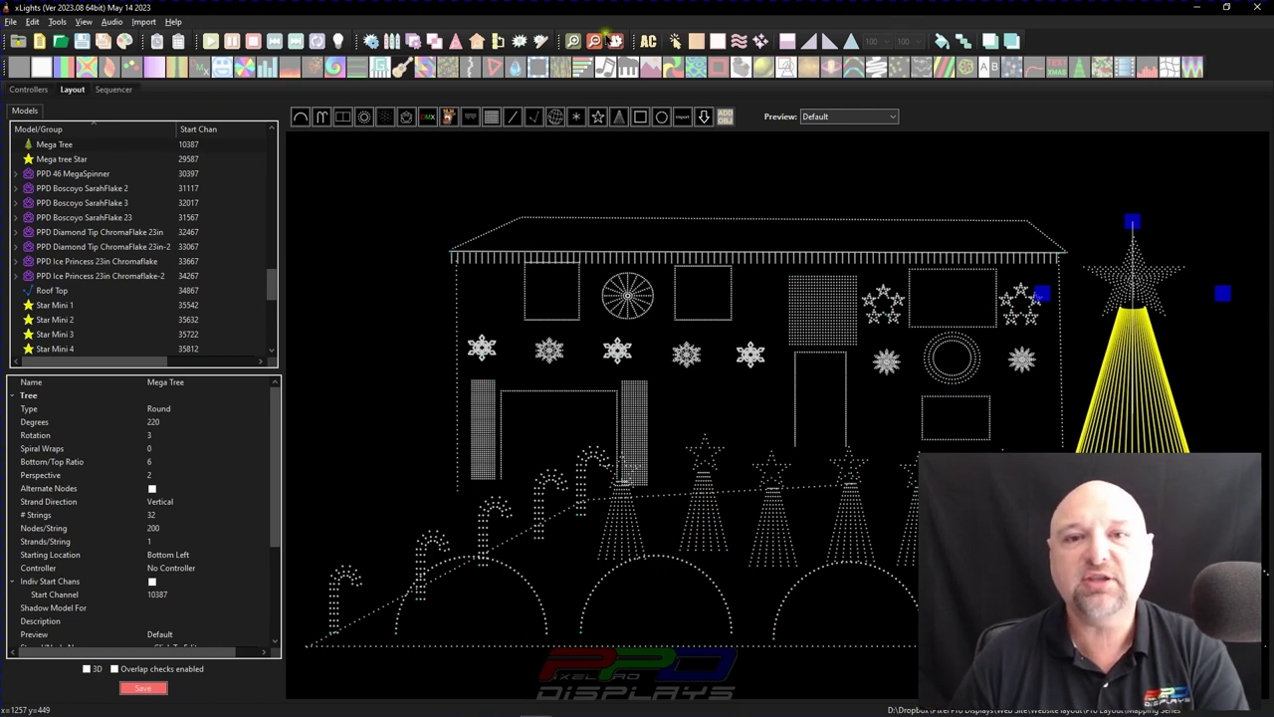
click(619, 117)
drag(332, 139, 409, 238)
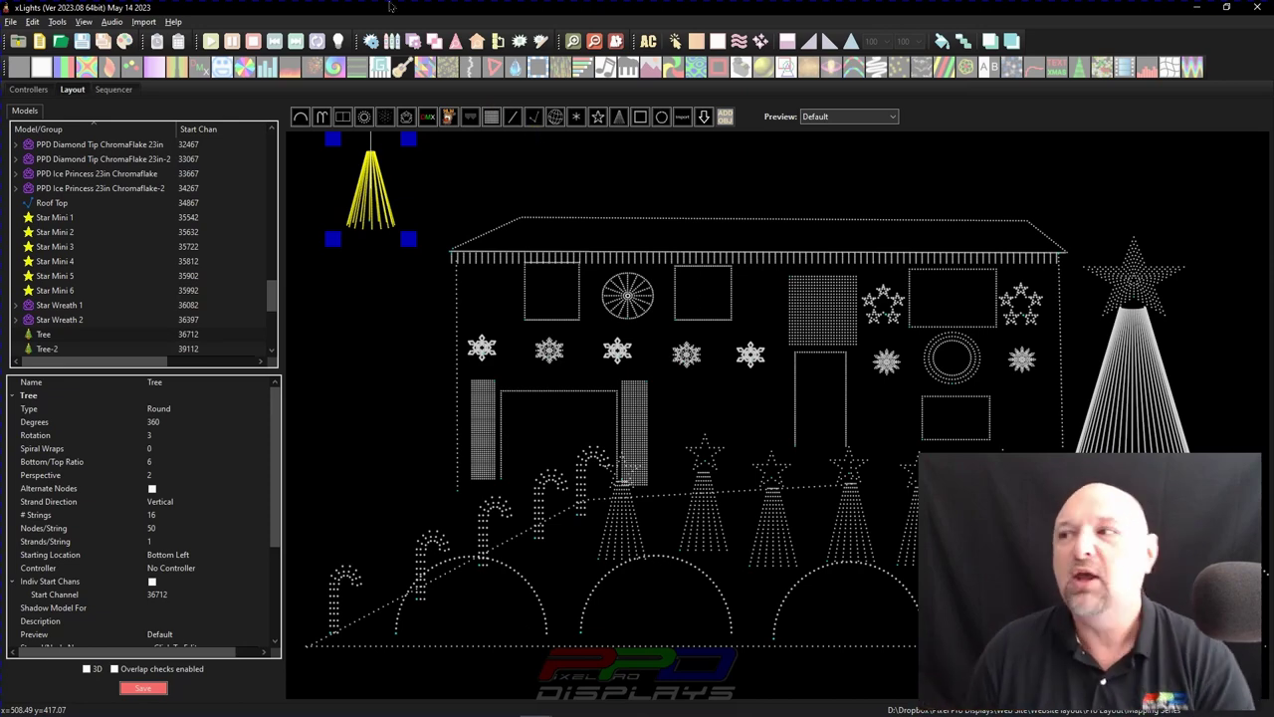
Step: Switch back to the Large 360 Mini Tree Coro page and scroll through its description
key(alt+Tab)
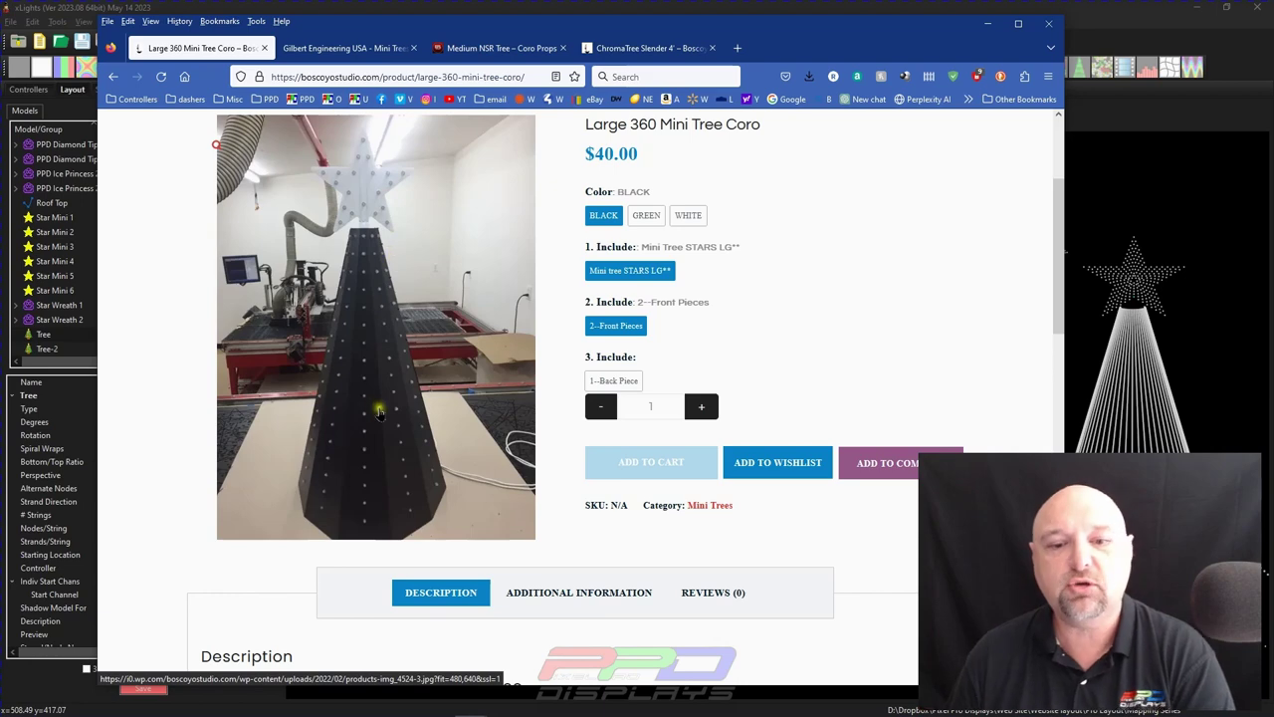
scroll(379, 411, down, 2)
scroll(388, 338, up, 1)
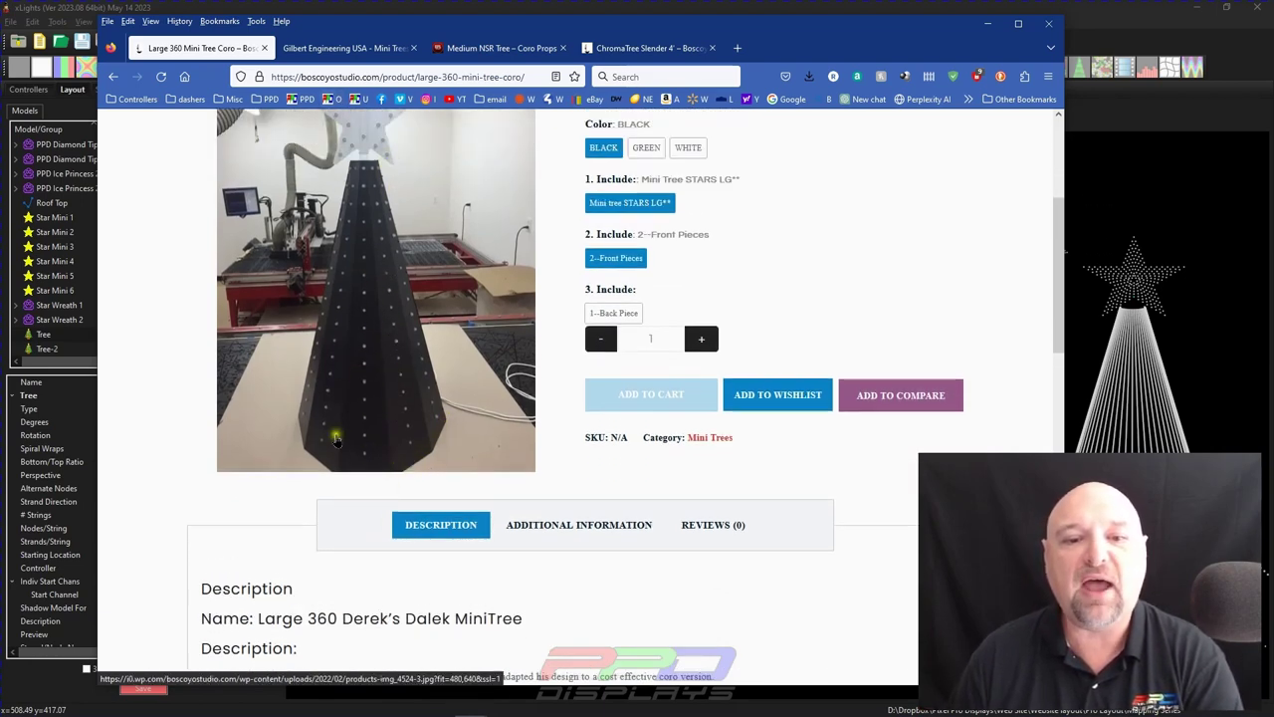
Step: Set the new tree's # Strings to 1
key(alt+Tab)
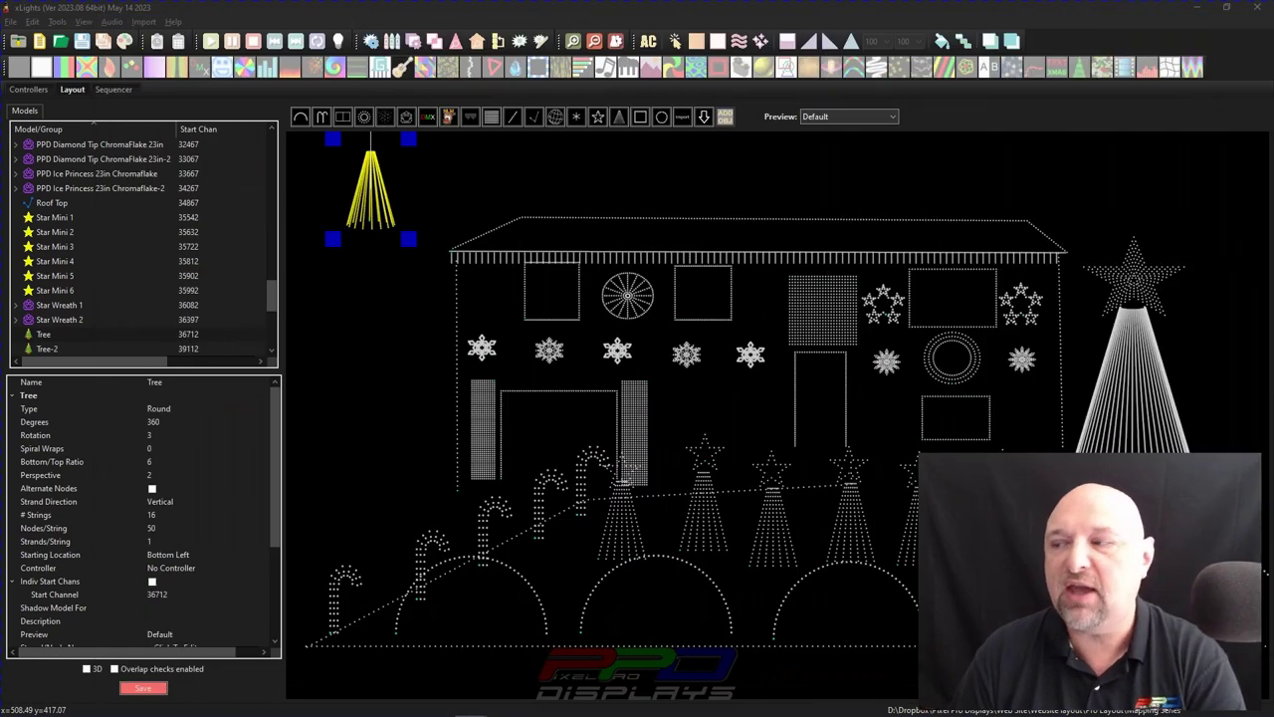
click(159, 475)
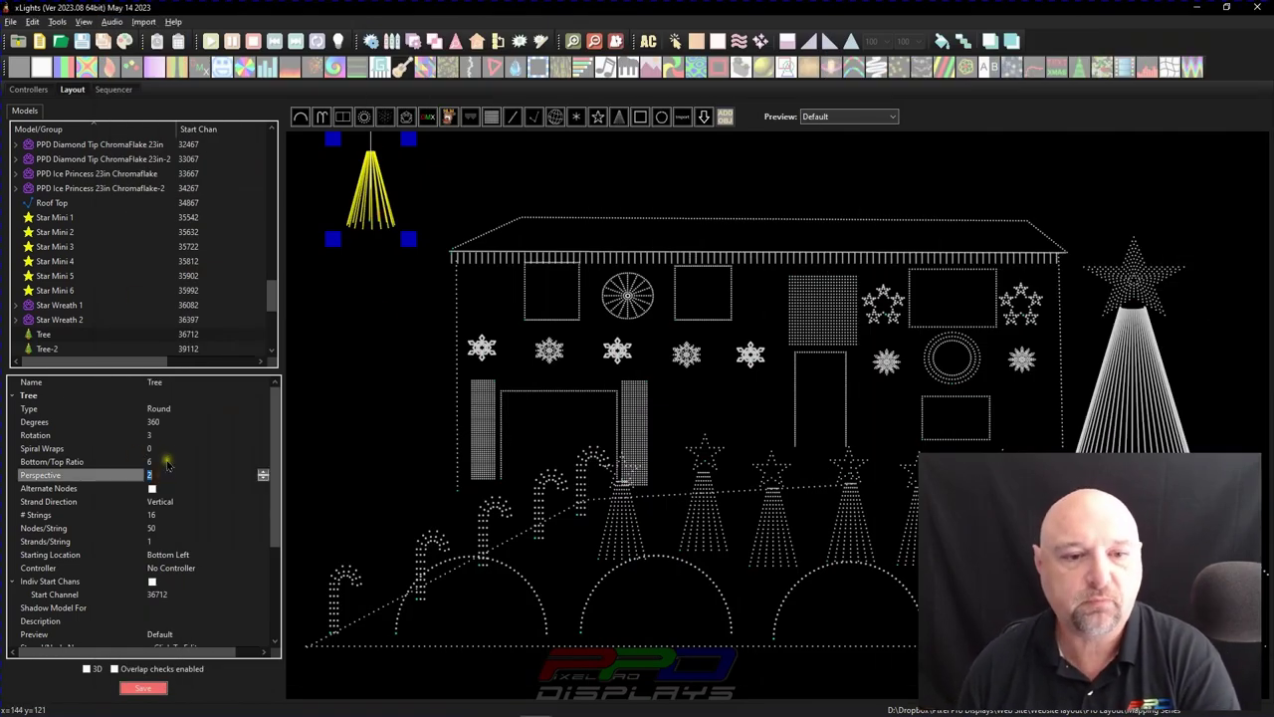
click(173, 519)
text(1)
click(169, 528)
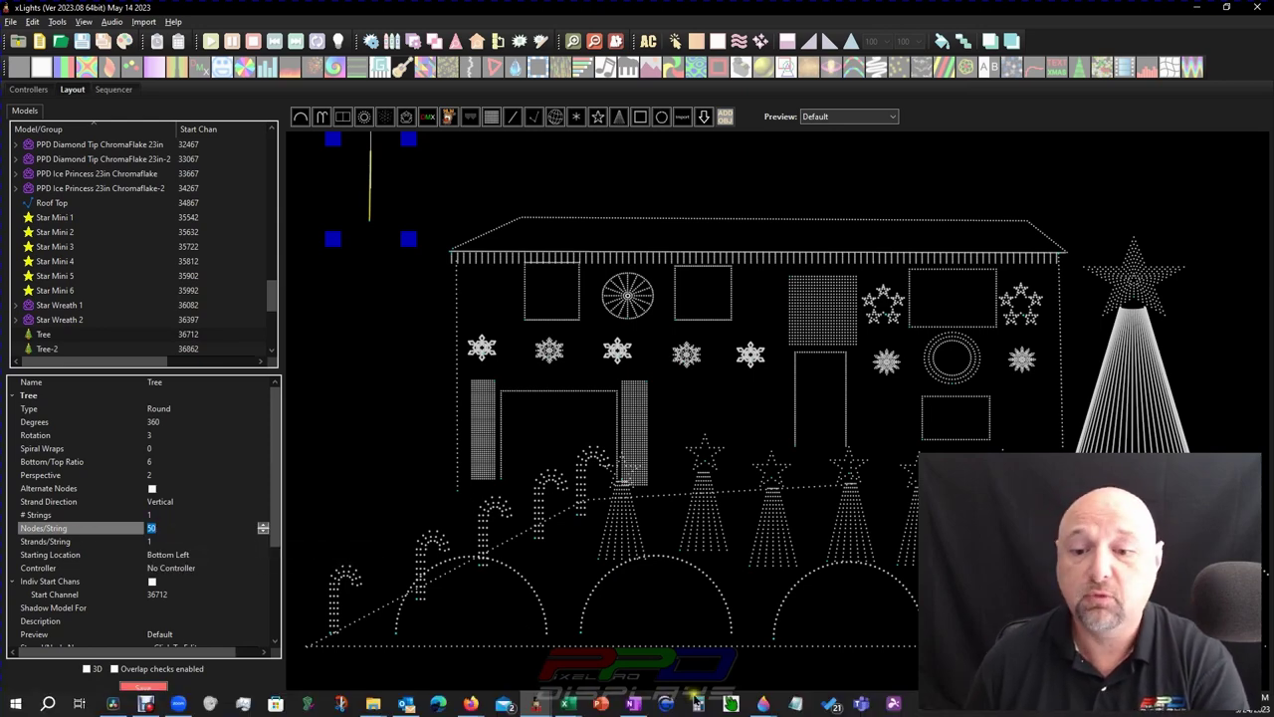
Step: Work out the node count in a calculator, then set 85 nodes per string and 5 strands
click(439, 703)
drag(500, 145, 610, 148)
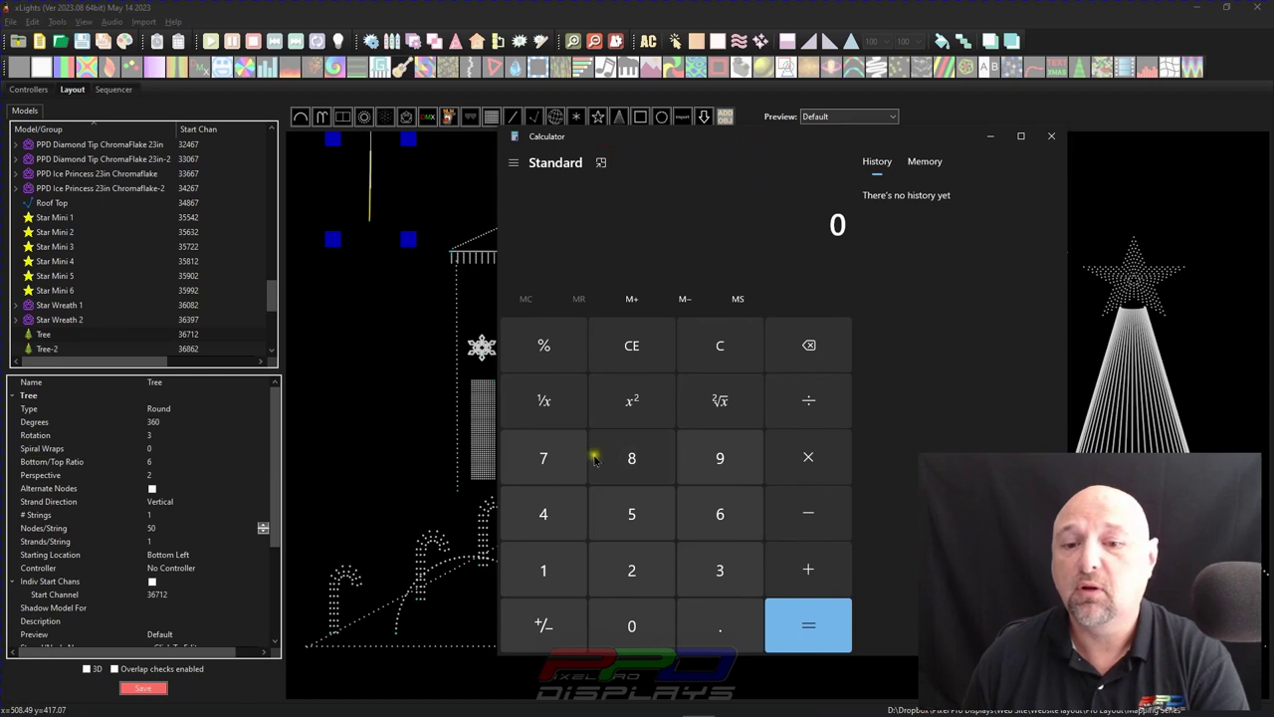
text(17)
text(85)
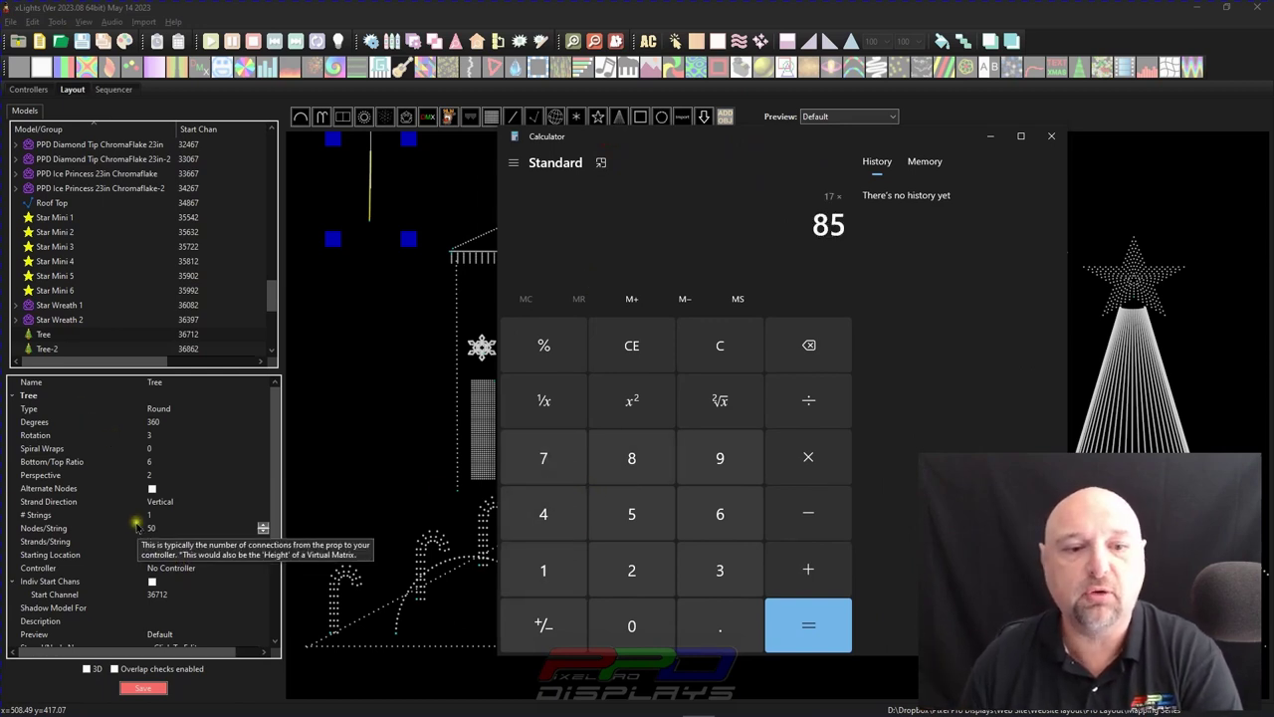
click(151, 527)
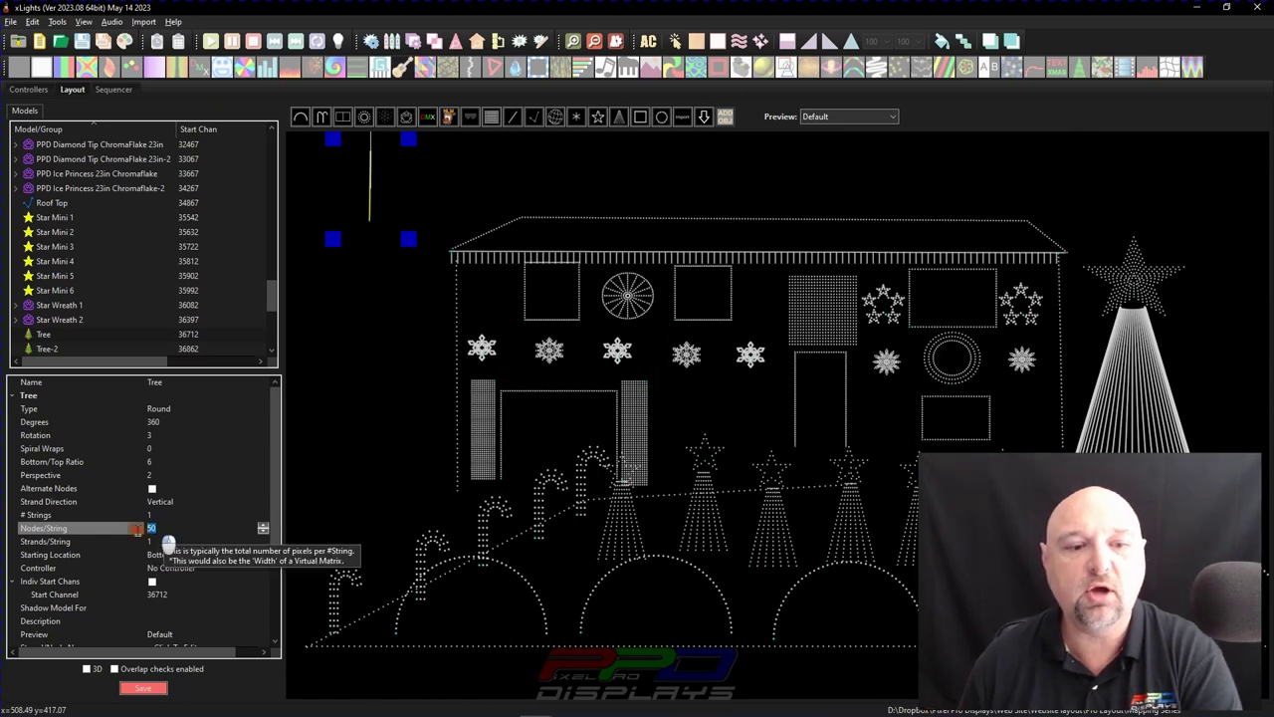
text(85)
click(146, 541)
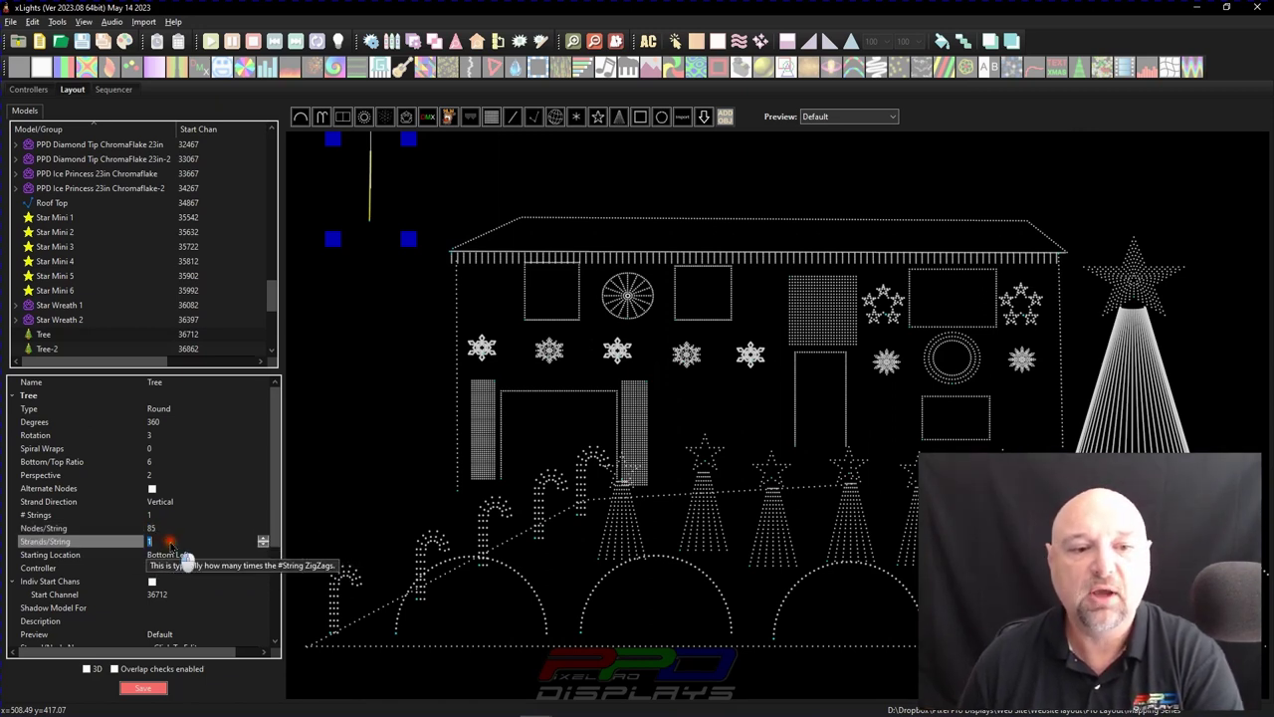
text(5)
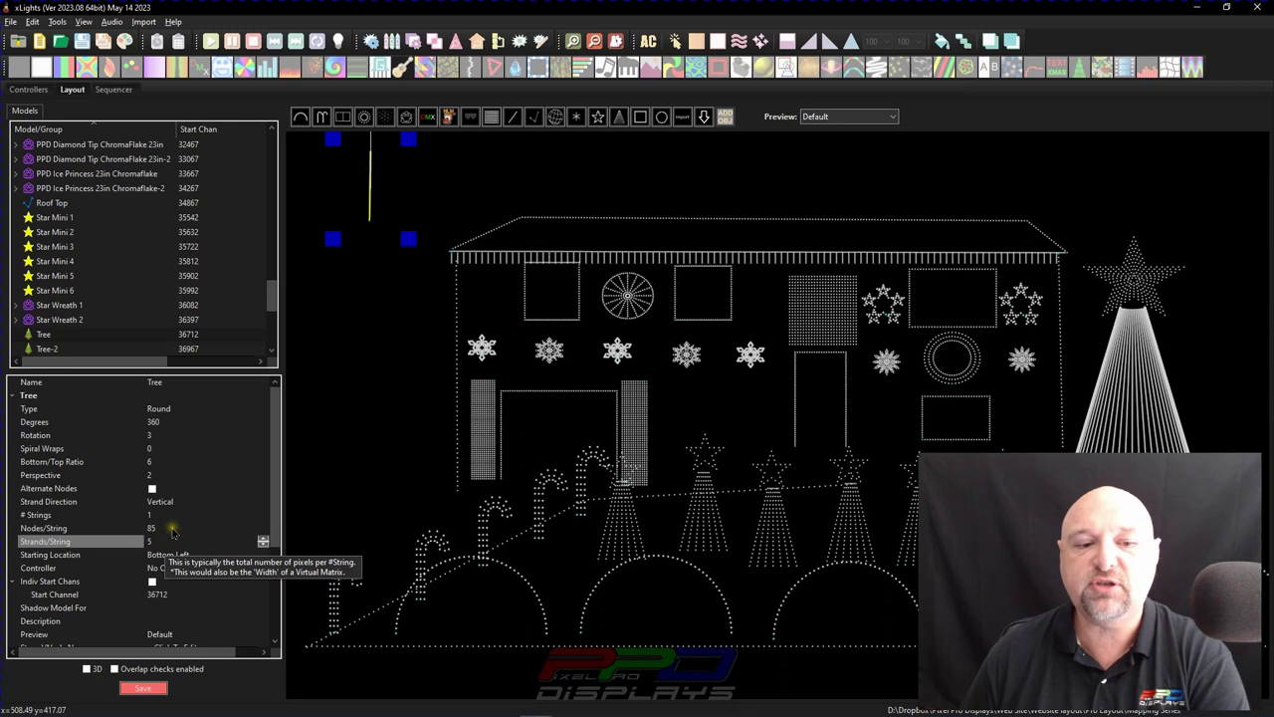
key(Return)
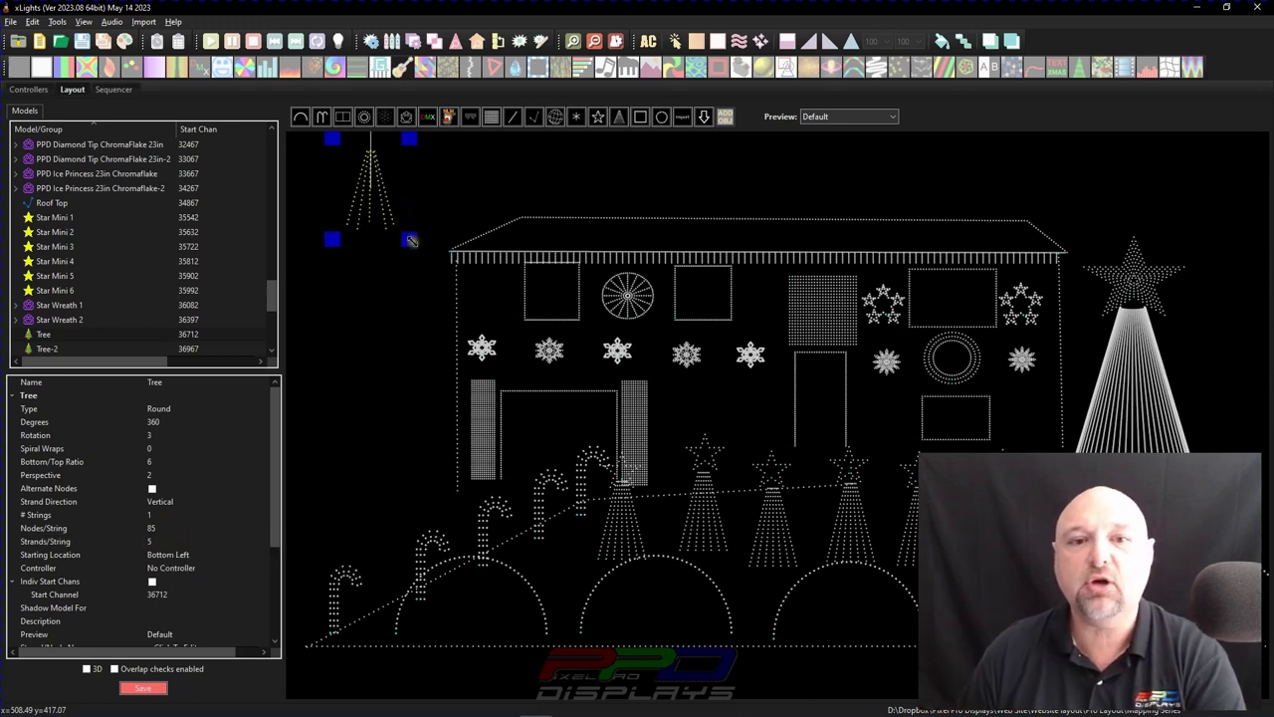
Step: Make the Tree 180 degrees, shrink it, and place it just left of the house
drag(408, 239, 439, 289)
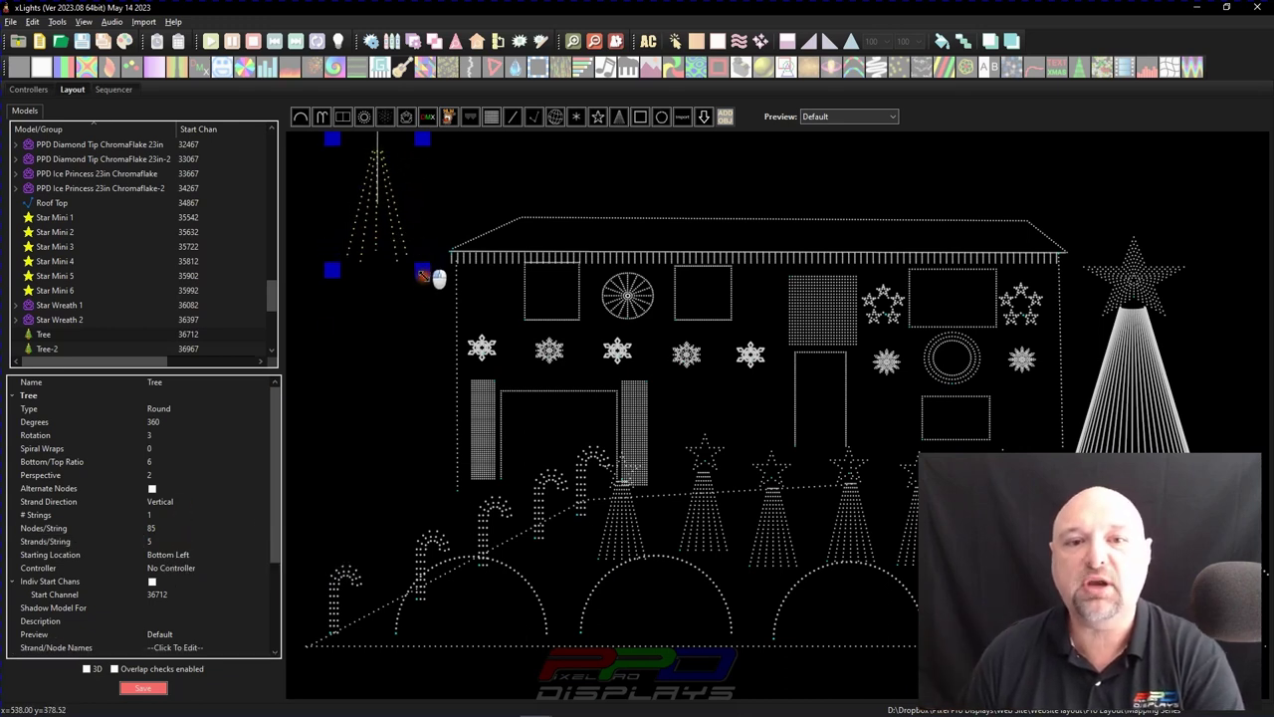
click(152, 422)
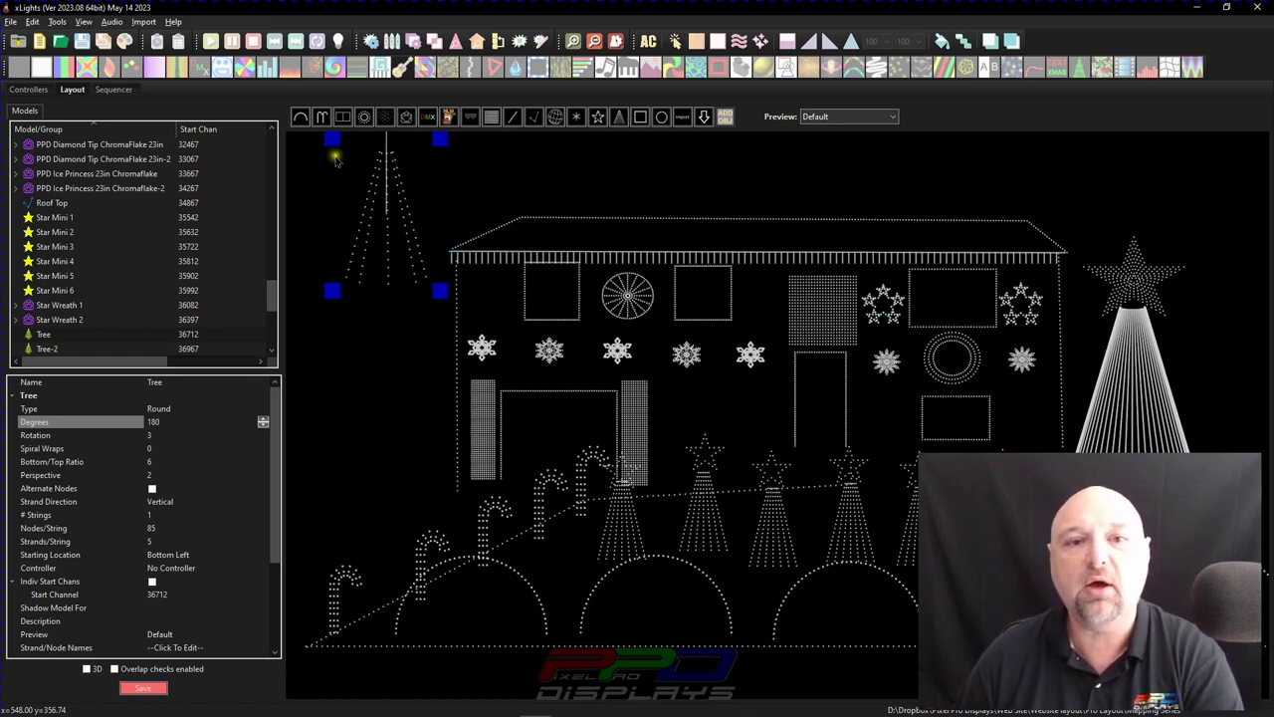
drag(332, 139, 379, 205)
drag(403, 249, 393, 455)
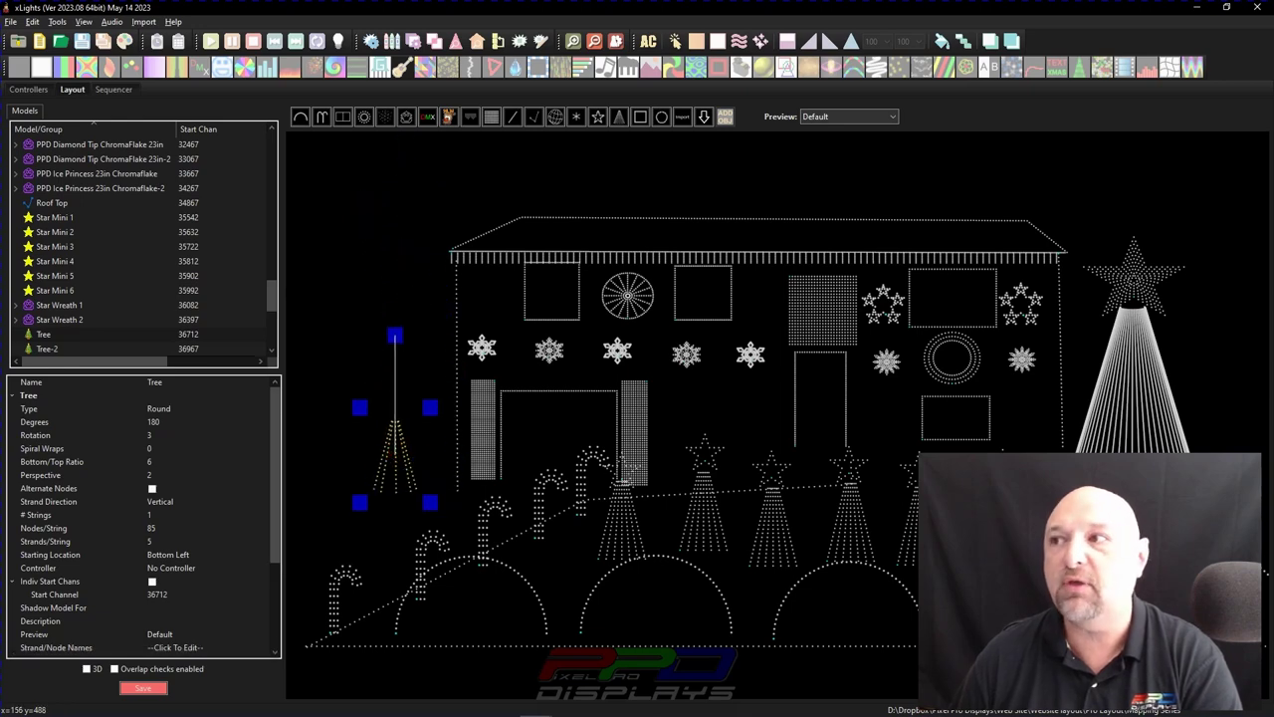
key(alt+Tab)
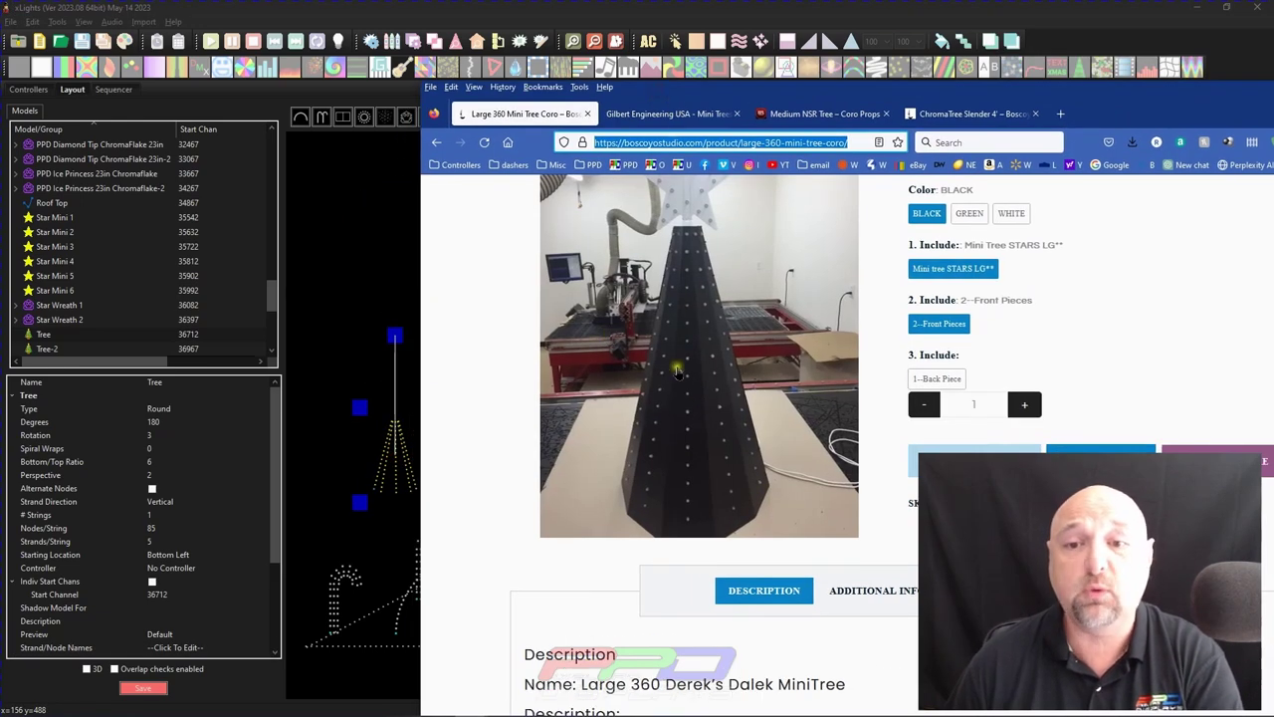
Step: Review the Large 360 Mini Tree page, then push Firefox off to the right to uncover the layout
drag(710, 90, 1265, 573)
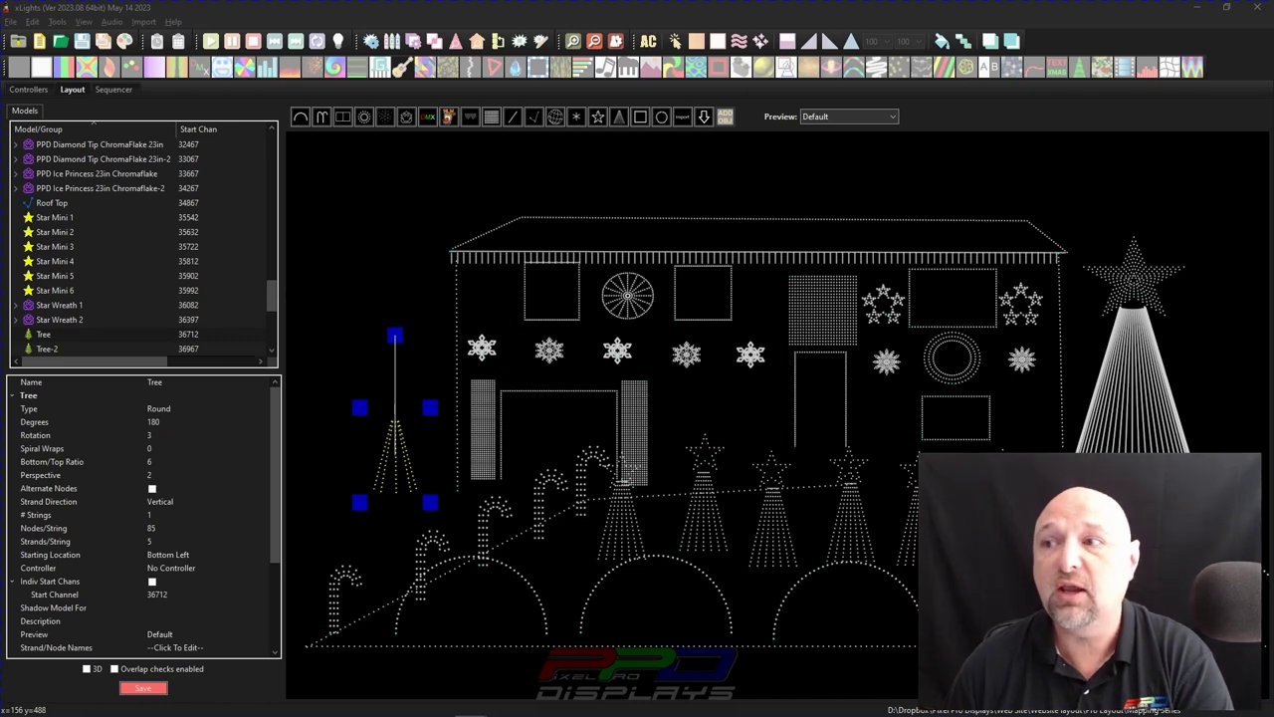
key(alt+Tab)
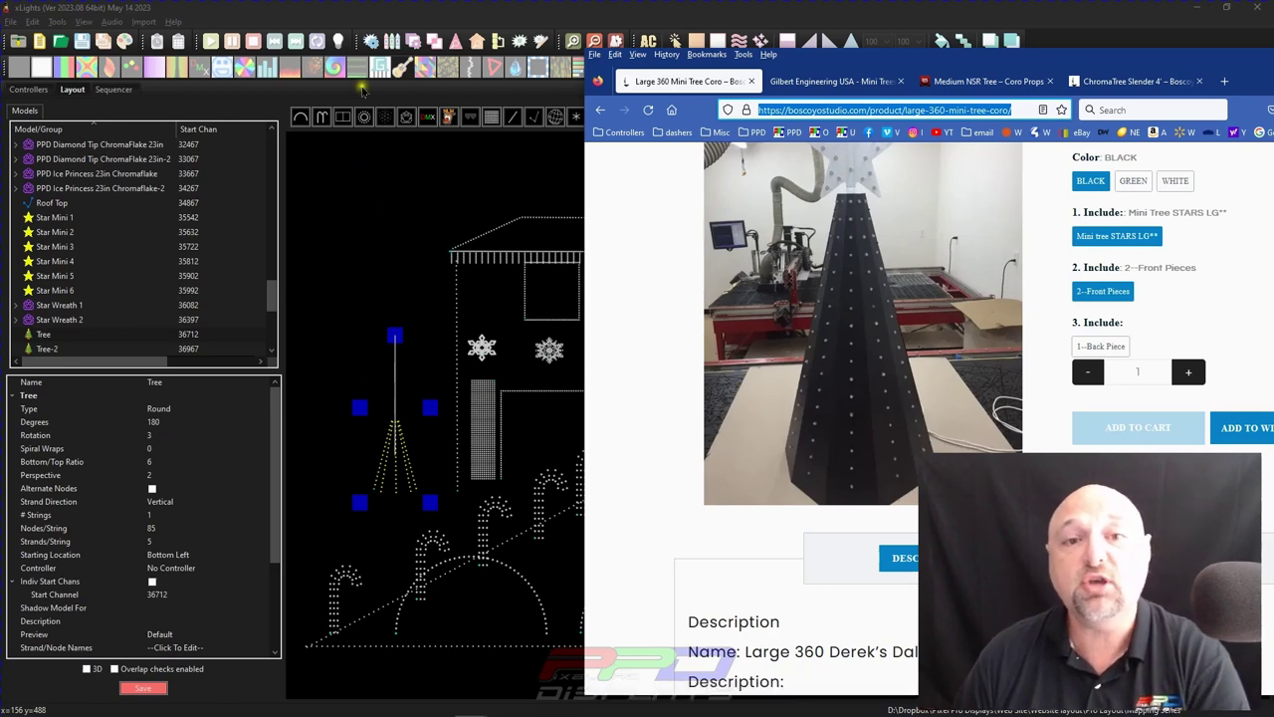
drag(796, 68, 1273, 70)
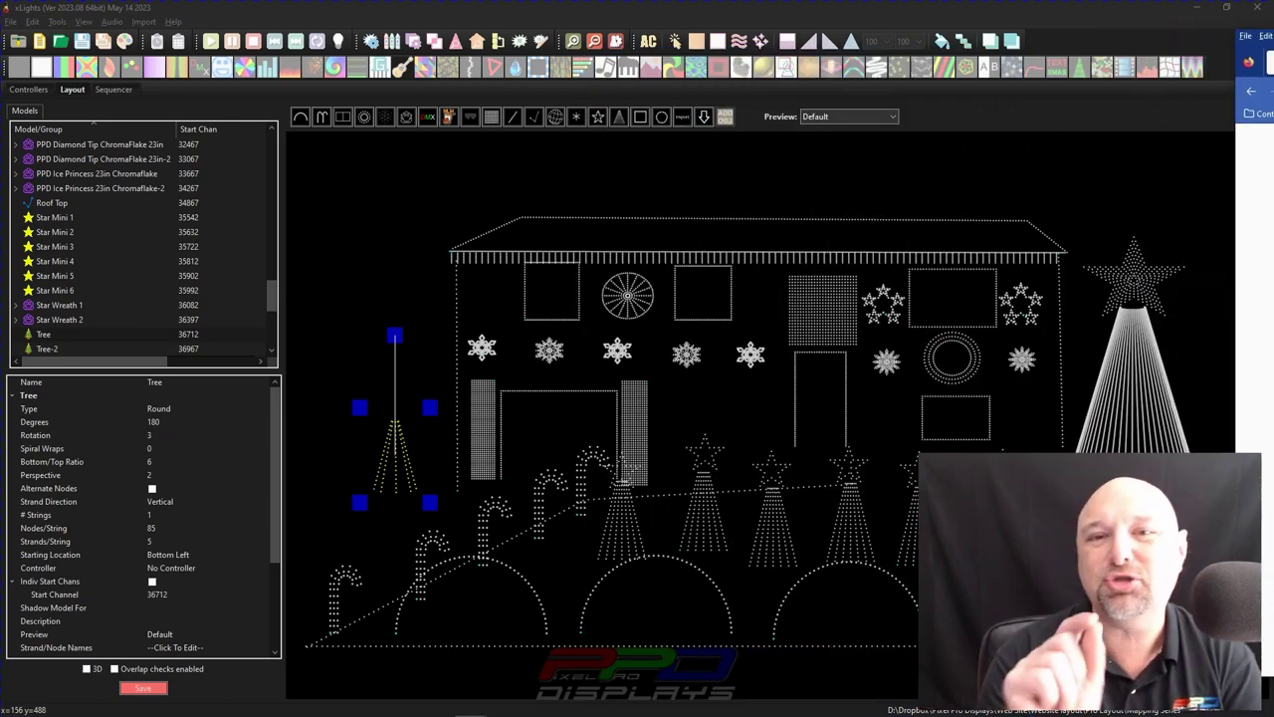
Step: Draw a 20-node star on top of the tree and shrink it to fit the tip
click(597, 122)
drag(357, 358, 414, 433)
click(154, 424)
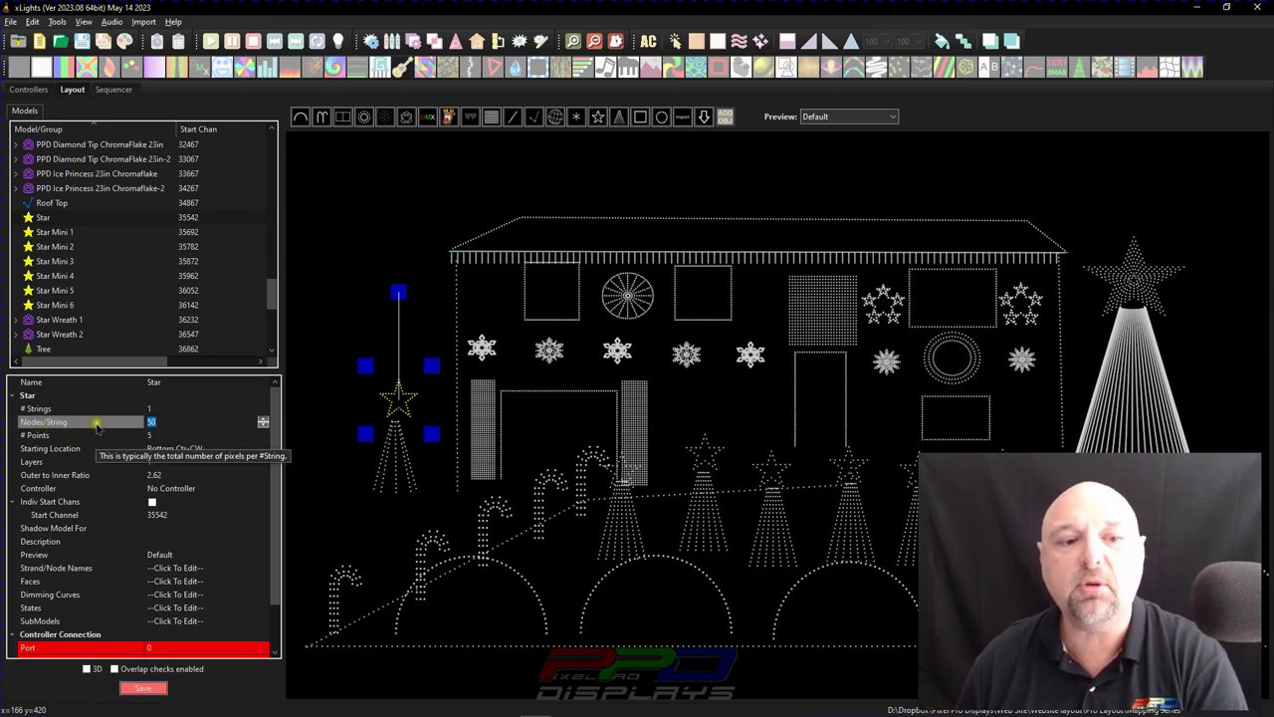
key(Return)
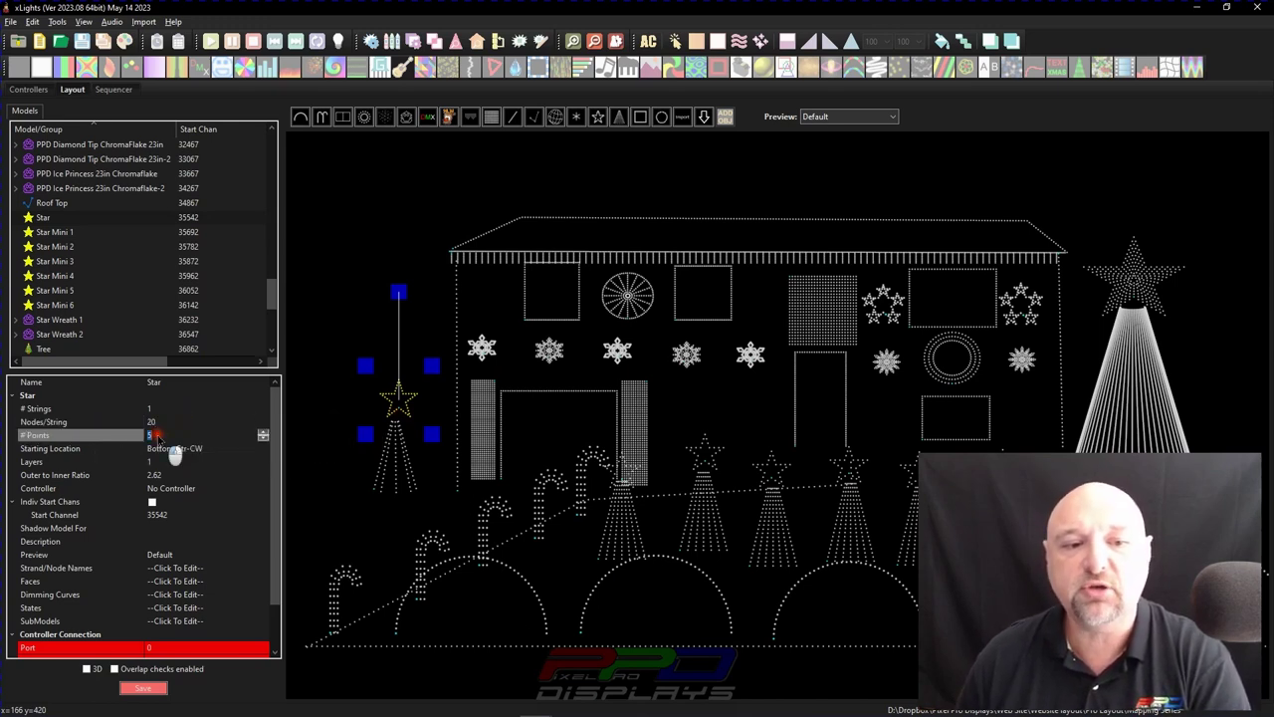
drag(368, 360, 366, 372)
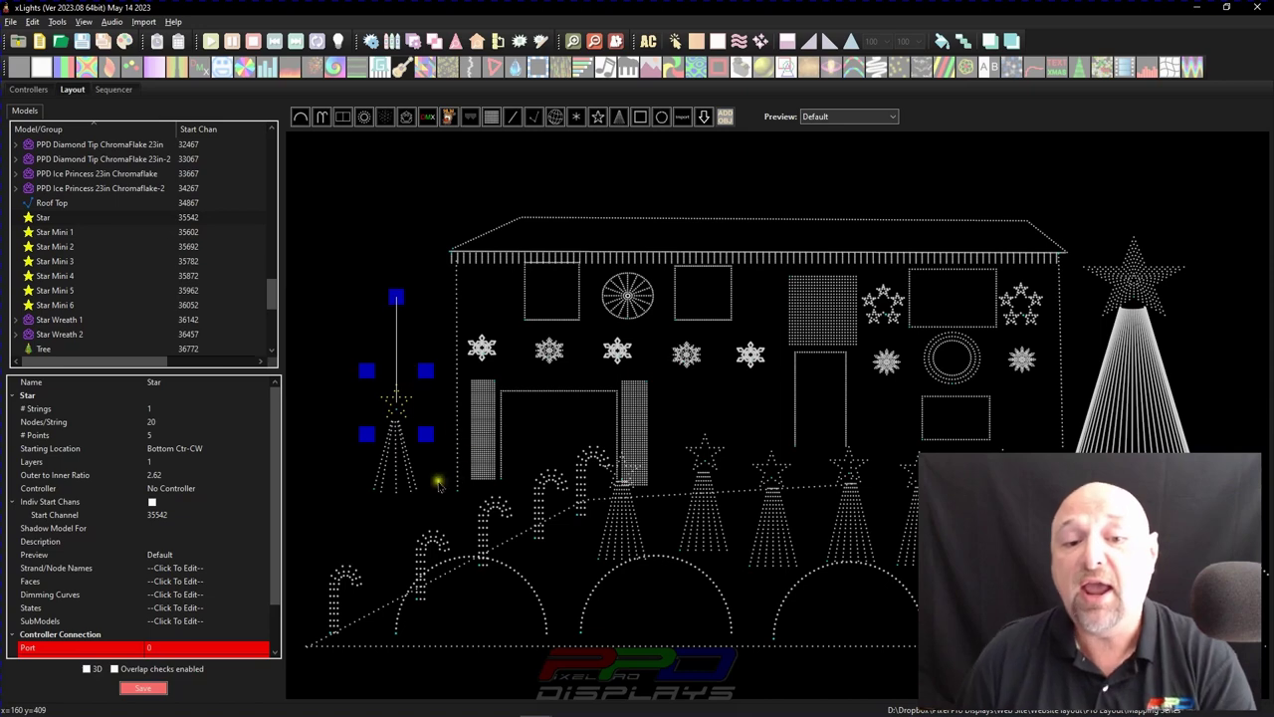
Step: Open the Tree model's wiring view and enlarge it so all 85 numbered nodes are readable
right_click(395, 455)
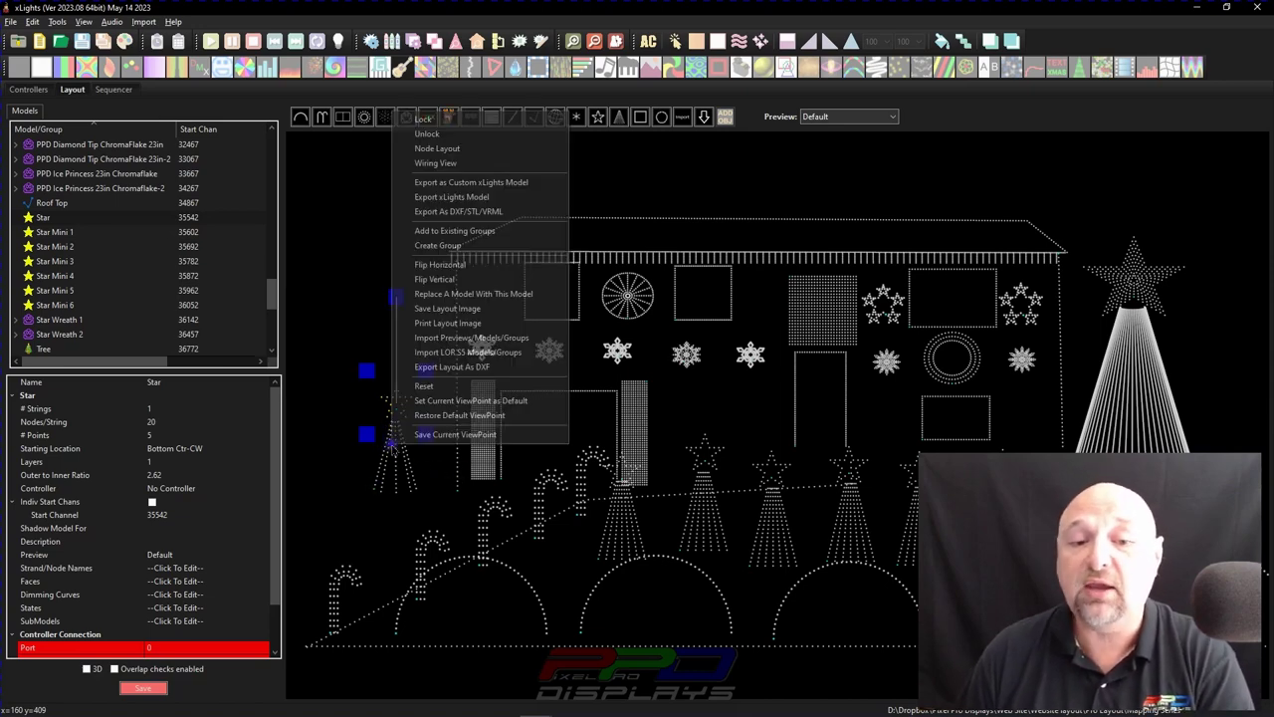
click(396, 458)
right_click(396, 459)
click(461, 165)
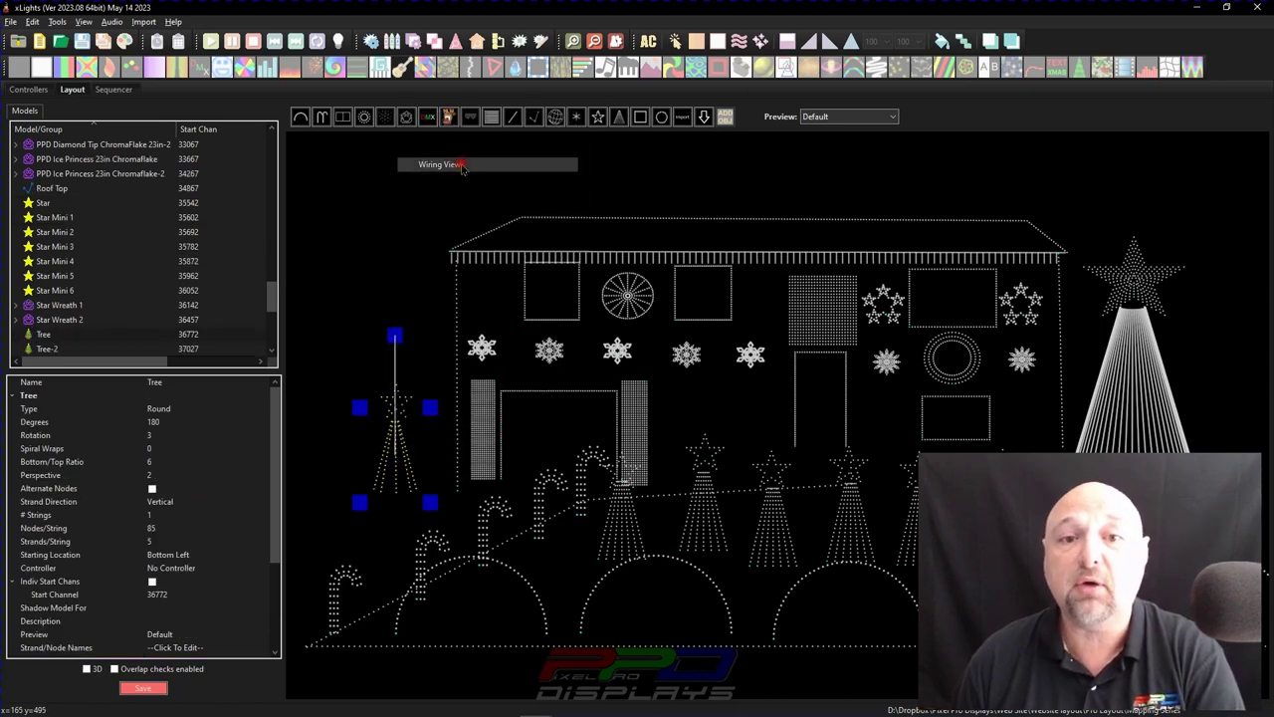
drag(378, 408, 805, 647)
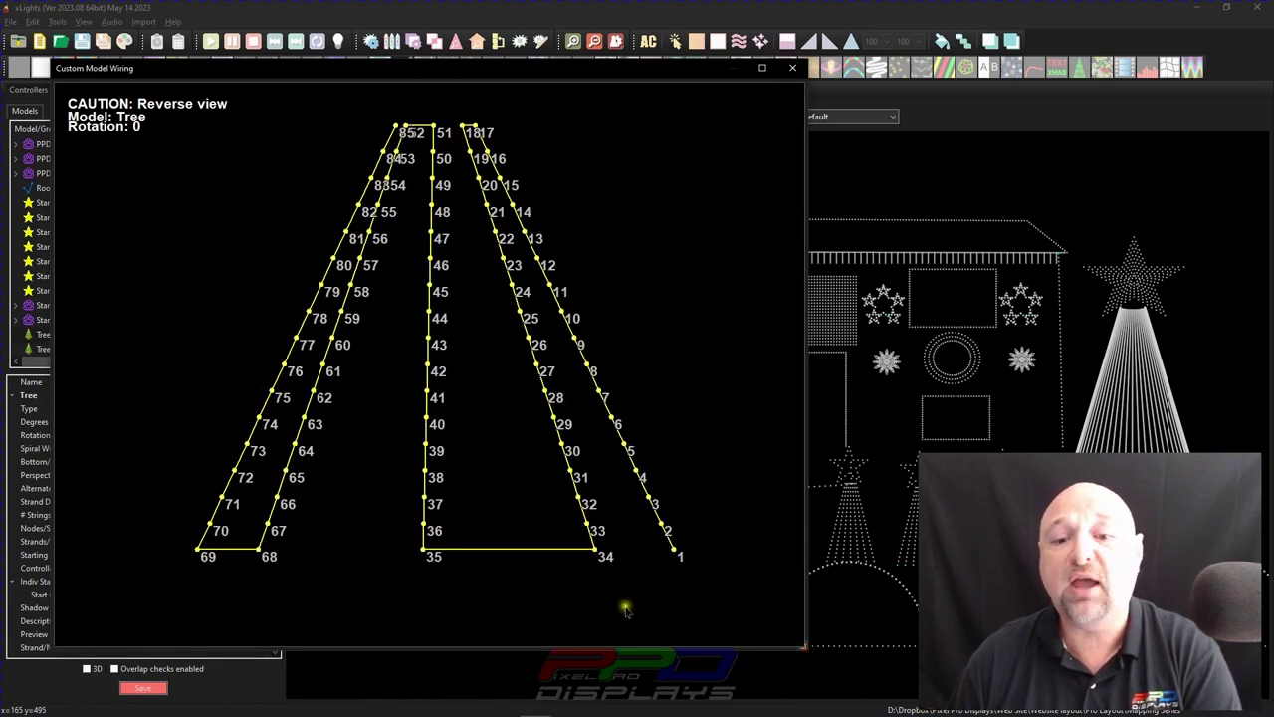